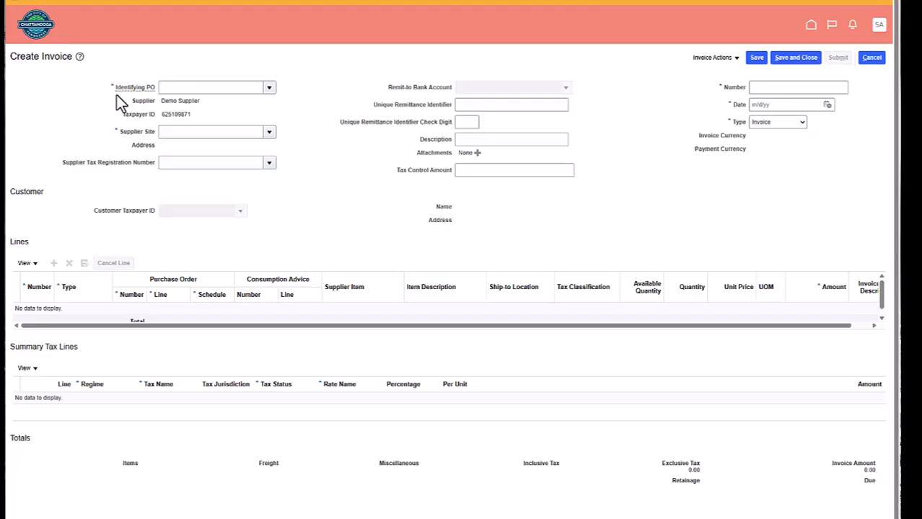
# Look up the identifying PO by the prefix PUR, select the matching purchase order, and open the Remit-to Bank Account choices.
pyautogui.click(174, 92)
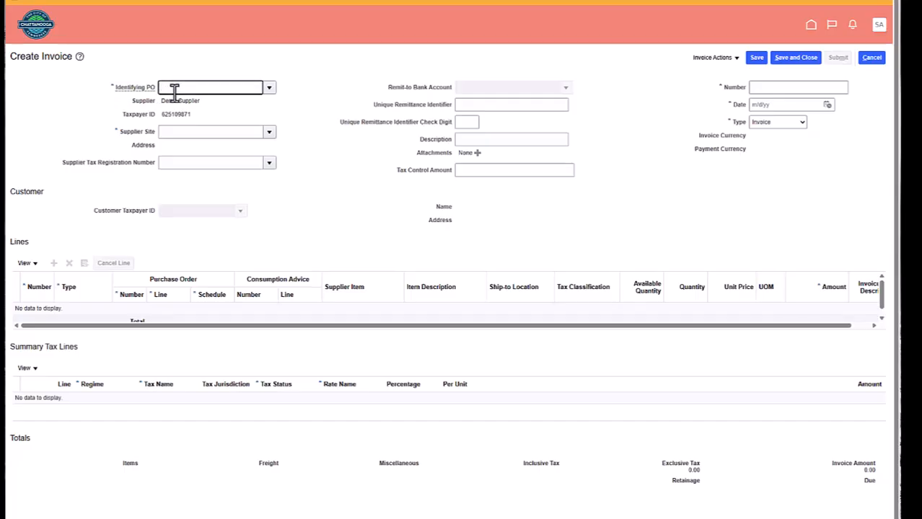
pyautogui.write('PUR')
pyautogui.click(231, 101)
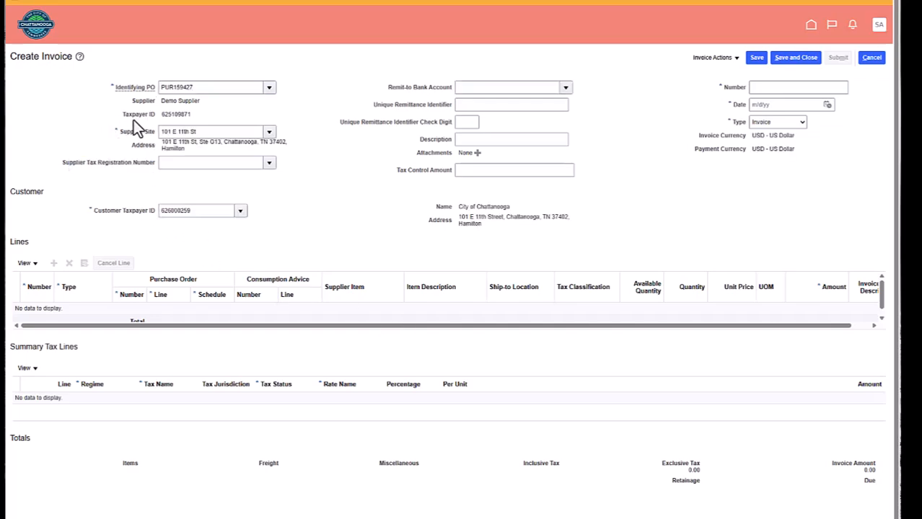
pyautogui.moveTo(146, 114); pyautogui.dragTo(160, 117)
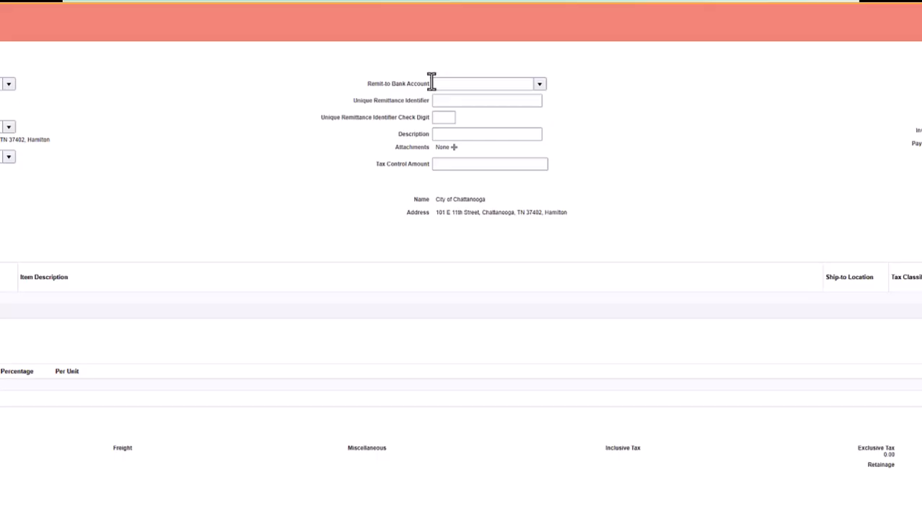
pyautogui.click(477, 84)
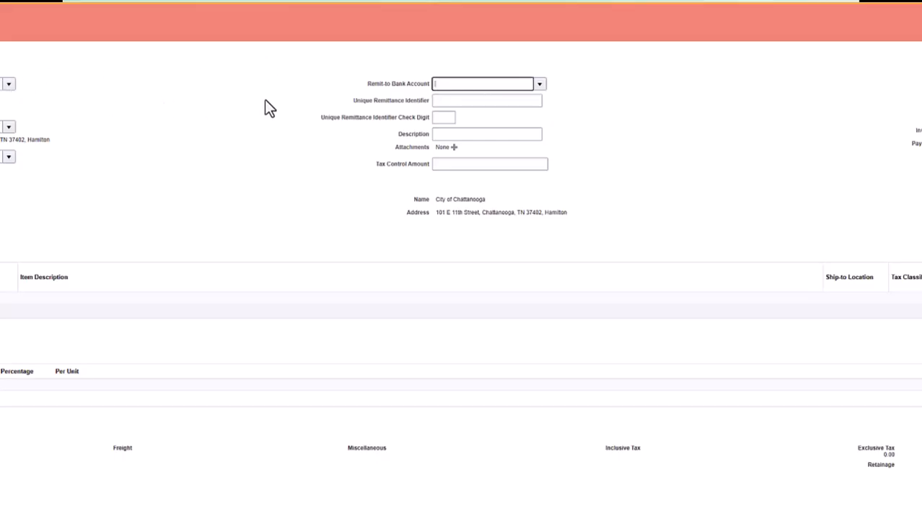
pyautogui.click(541, 88)
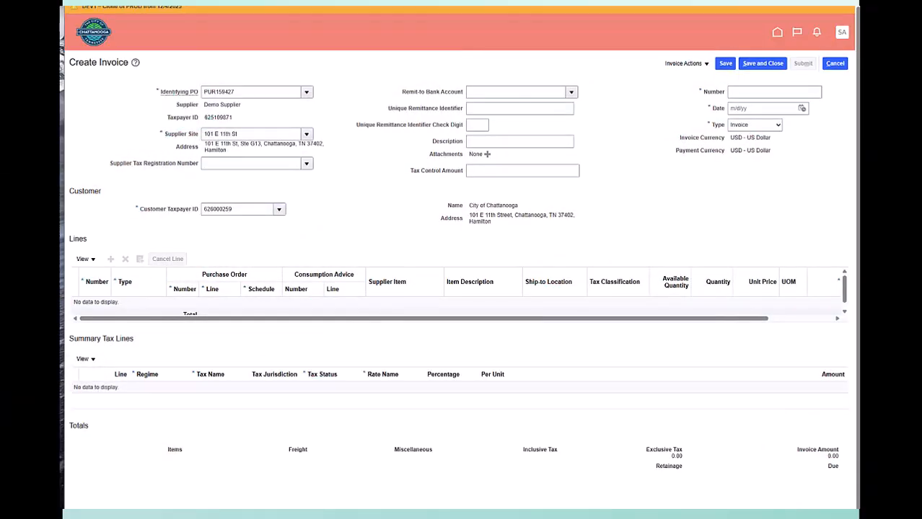
# Attach the PDF file INV2026001 to the invoice as a From Supplier file.
pyautogui.click(487, 154)
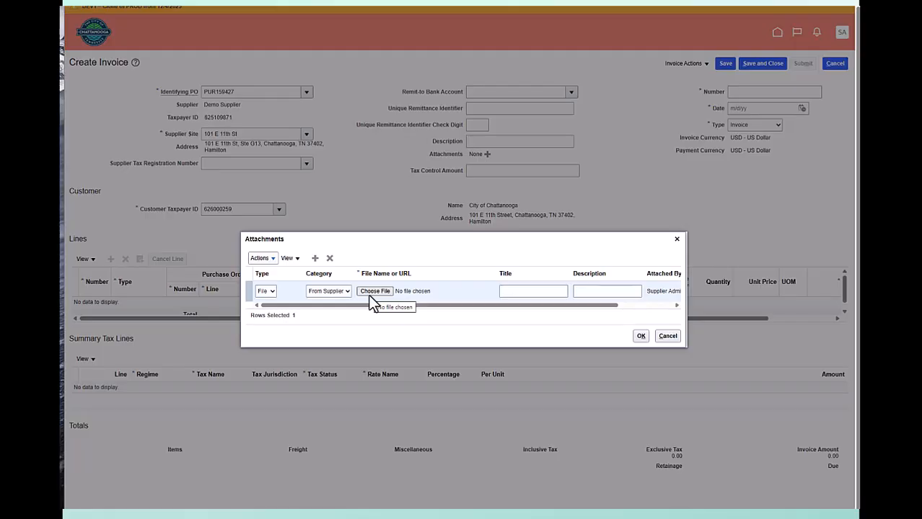
pyautogui.click(400, 282)
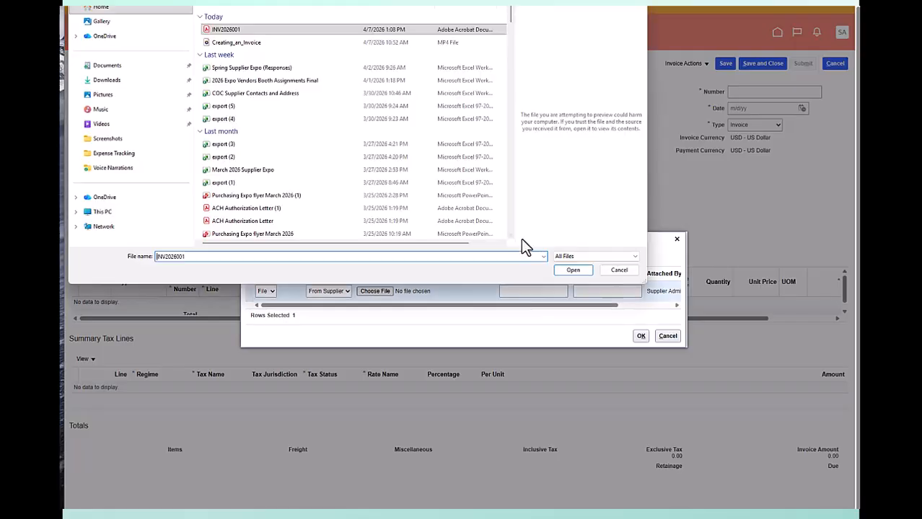
pyautogui.click(580, 271)
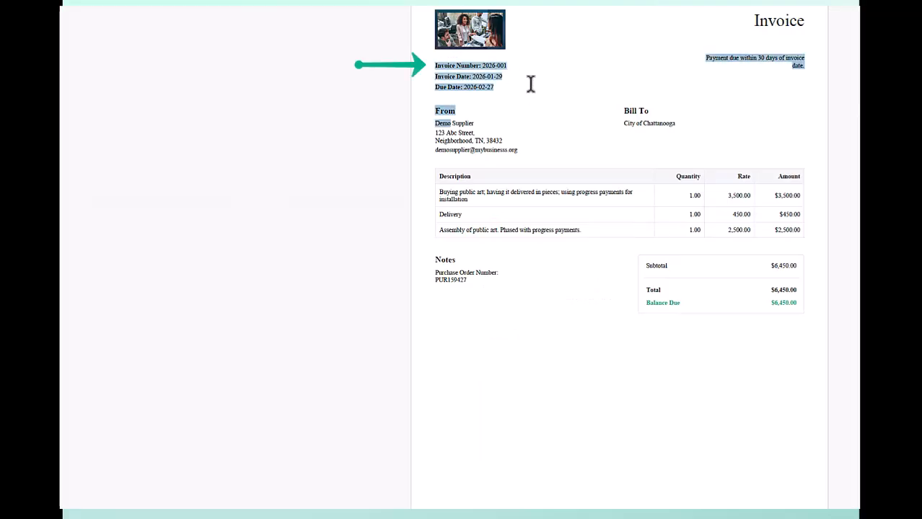
pyautogui.click(613, 95)
pyautogui.click(506, 282)
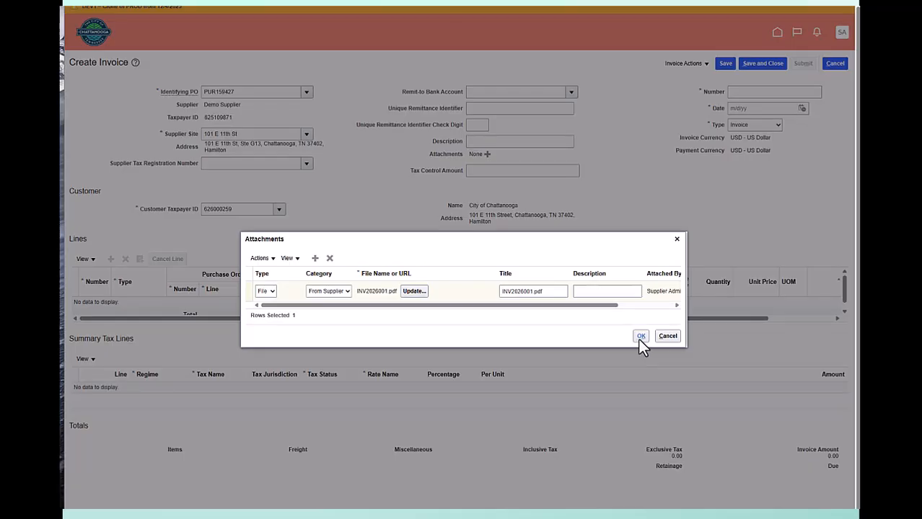
pyautogui.click(640, 338)
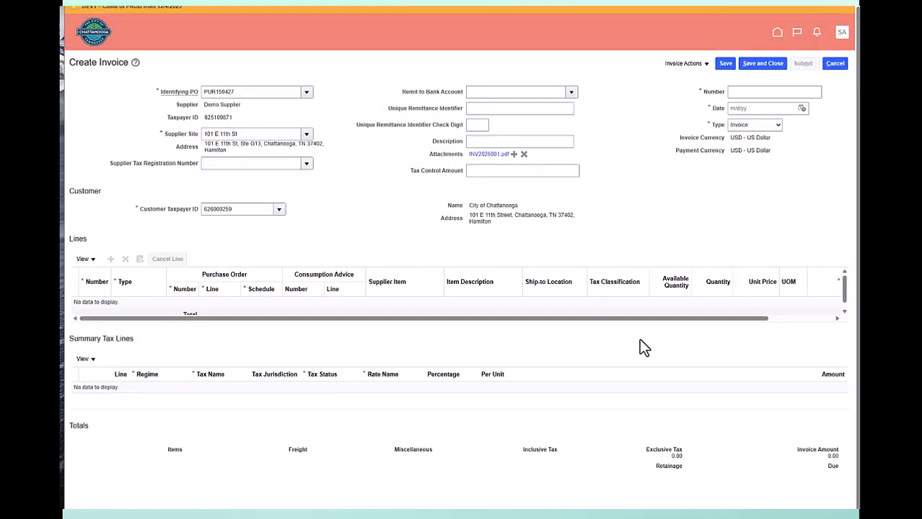
# Enter INV2026001 as the invoice number, set the date to 4/7/26, and save the invoice.
pyautogui.click(748, 91)
pyautogui.write('INV2026001')
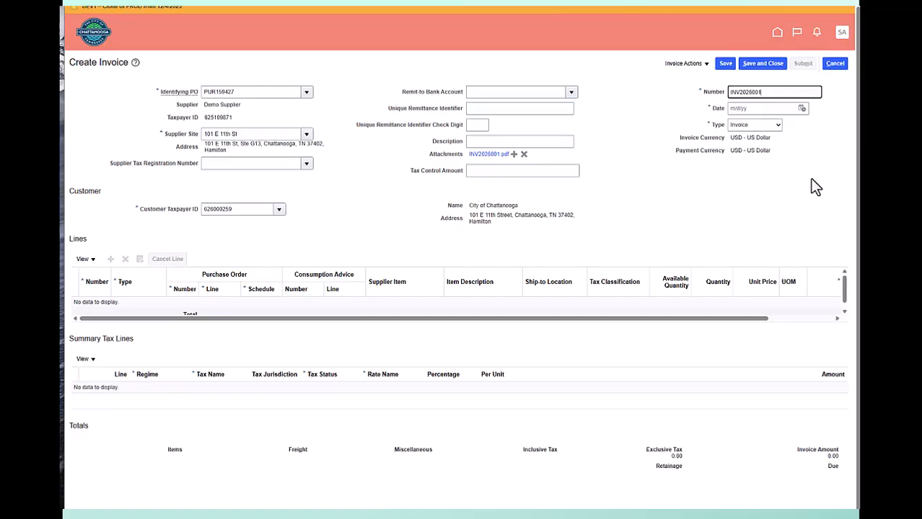
pyautogui.click(802, 109)
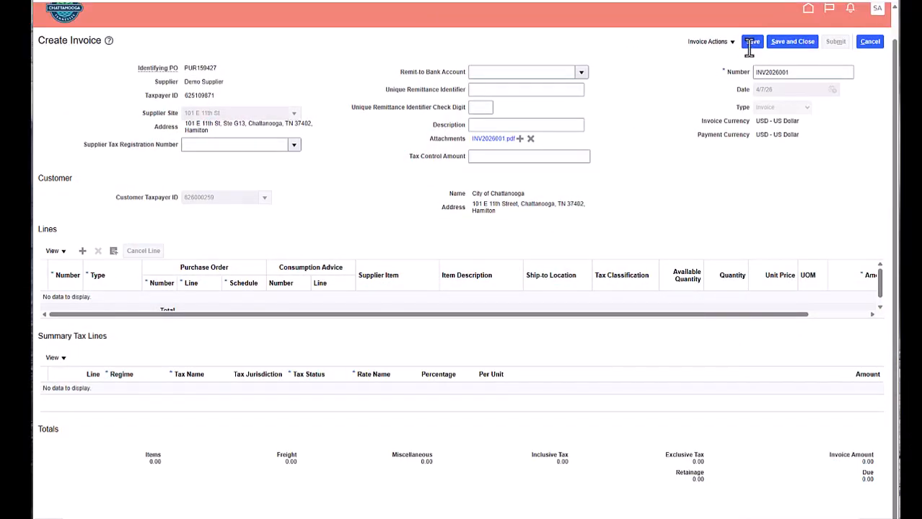
pyautogui.click(752, 42)
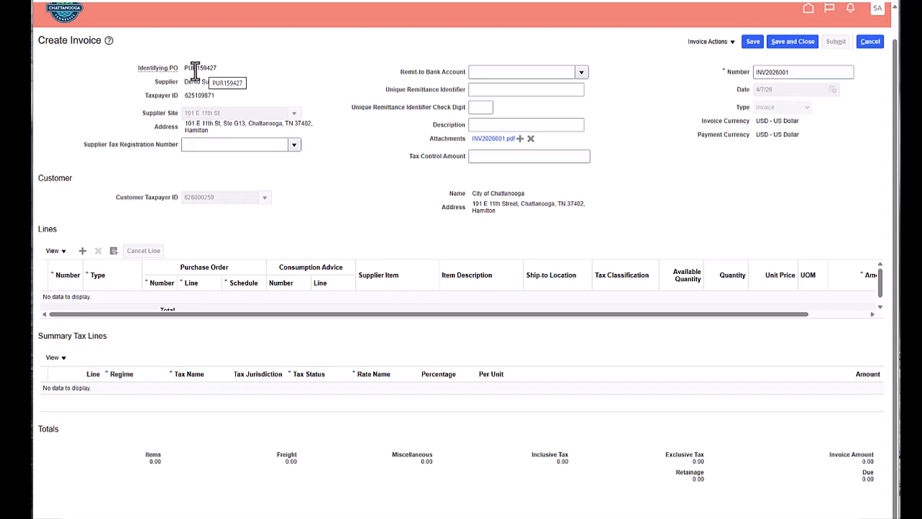
# Add lines 1, 2 and 3 of the identifying purchase order to the invoice lines.
pyautogui.click(111, 251)
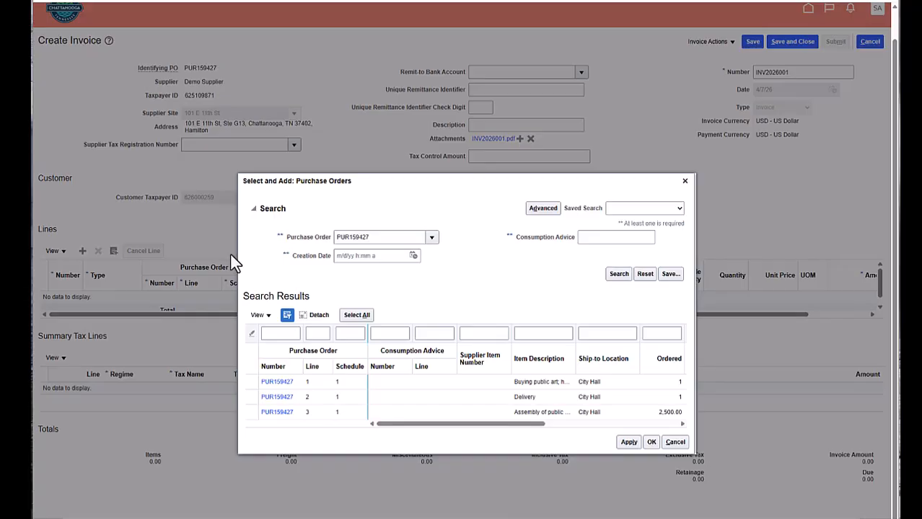
pyautogui.click(250, 382)
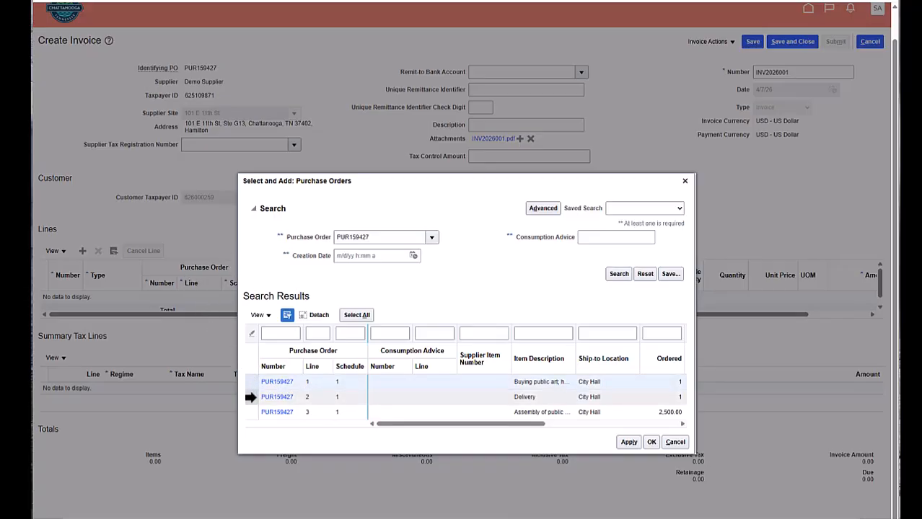
pyautogui.keyDown('ctrl'); pyautogui.click(251, 397); pyautogui.keyUp('ctrl')
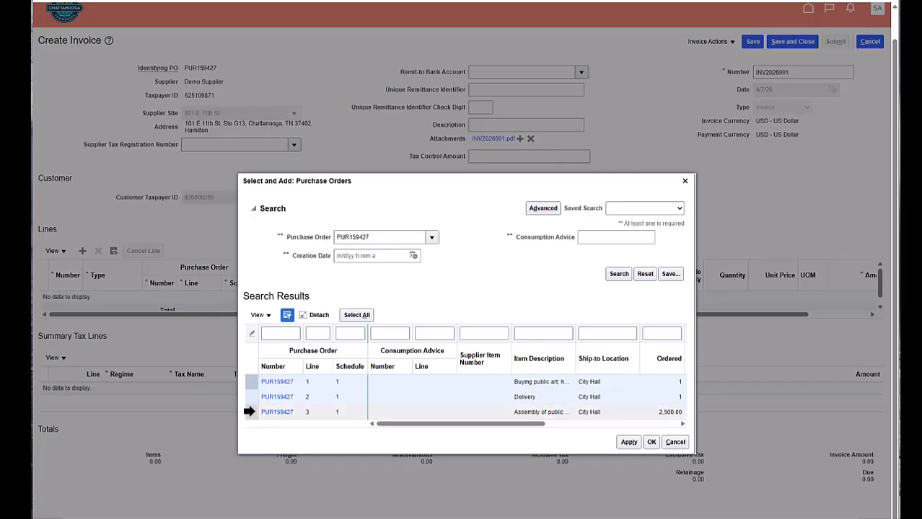
pyautogui.keyDown('ctrl'); pyautogui.click(251, 412); pyautogui.keyUp('ctrl')
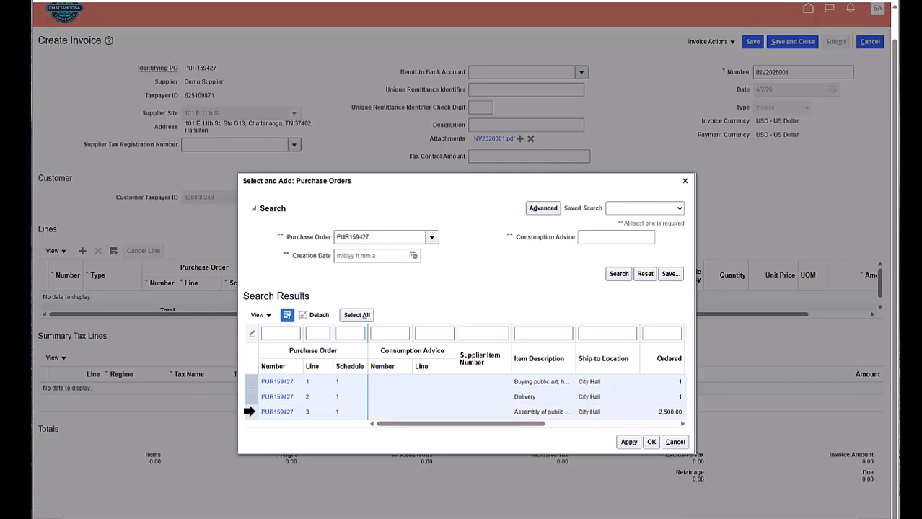
pyautogui.click(628, 442)
pyautogui.click(651, 442)
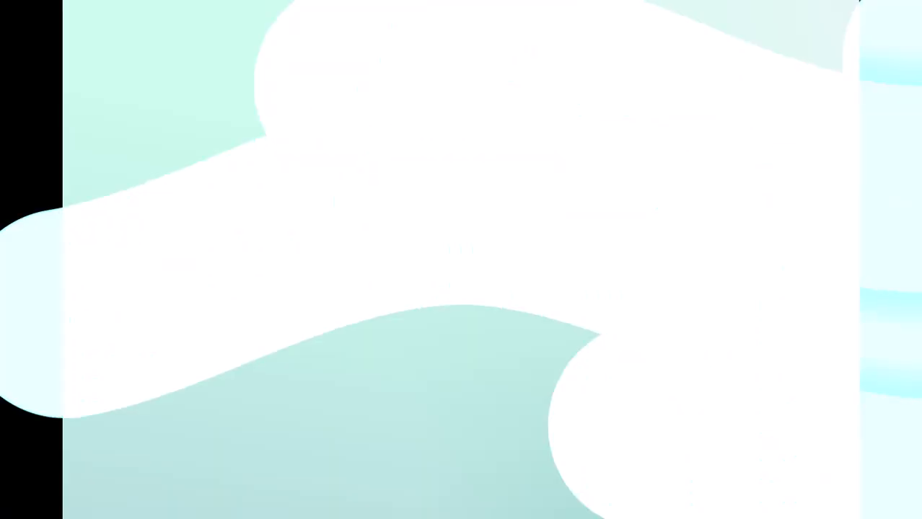
# Set the quantity of the monthly janitorial services line on invoice 9033 to 1.
pyautogui.scroll(-3, 696, 272)
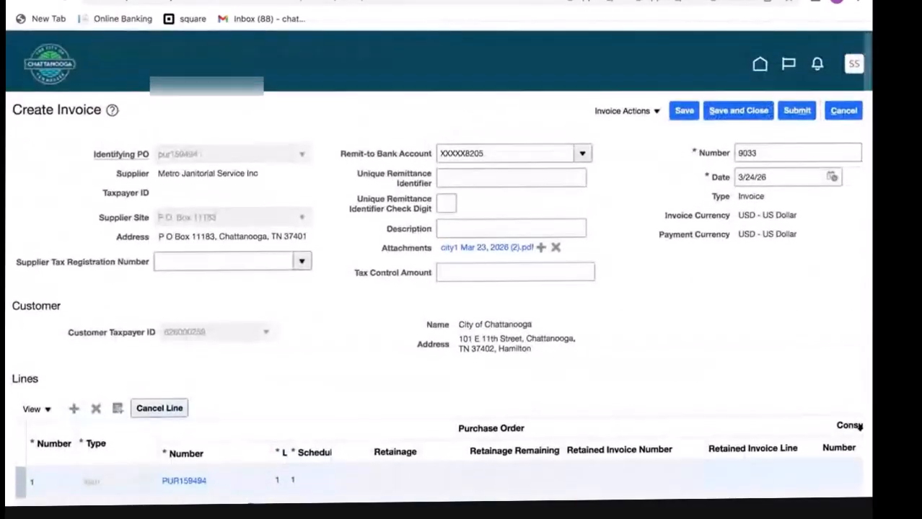
pyautogui.hscroll(5, 836, 485)
pyautogui.hscroll(8, 840, 485)
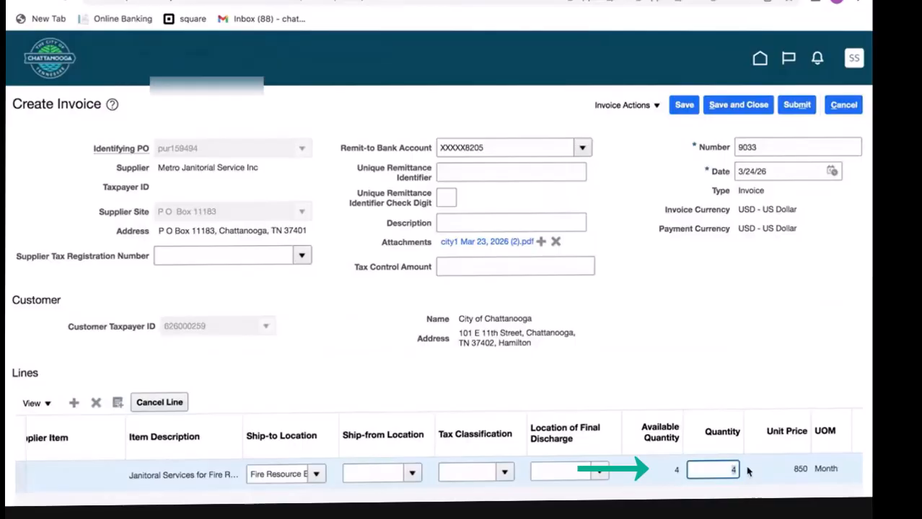
pyautogui.press('BackSpace')
pyautogui.write('1')
pyautogui.click(758, 332)
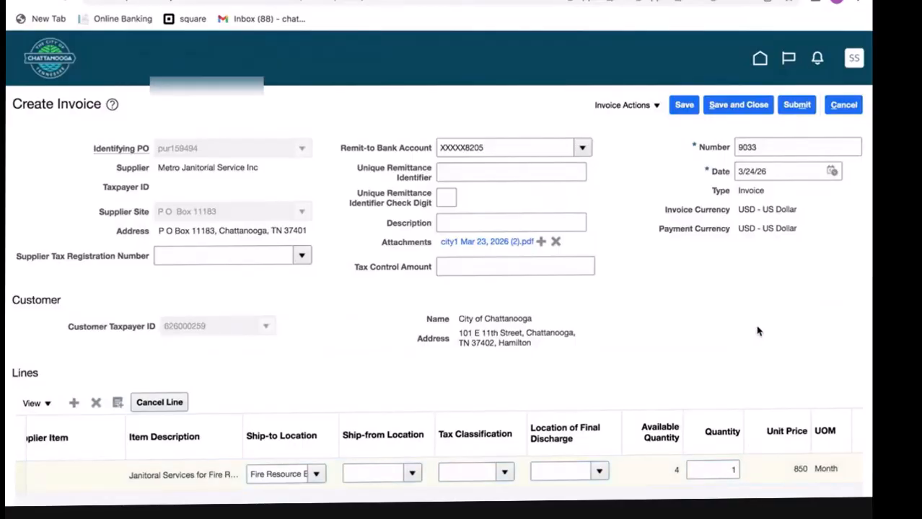
pyautogui.scroll(-4, 757, 331)
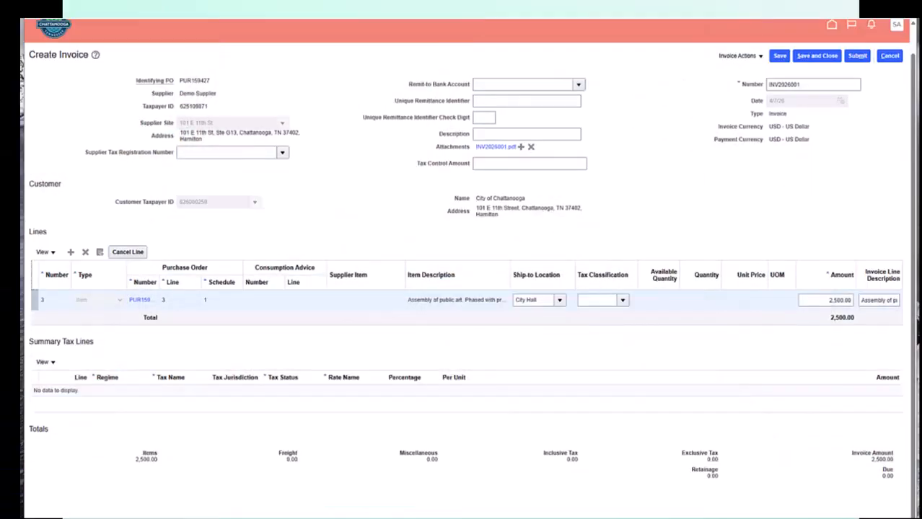
# Set the amount of line 3, the assembly of public art, to 1500 on invoice INV2026001.
pyautogui.click(809, 302)
pyautogui.press('BackSpace')
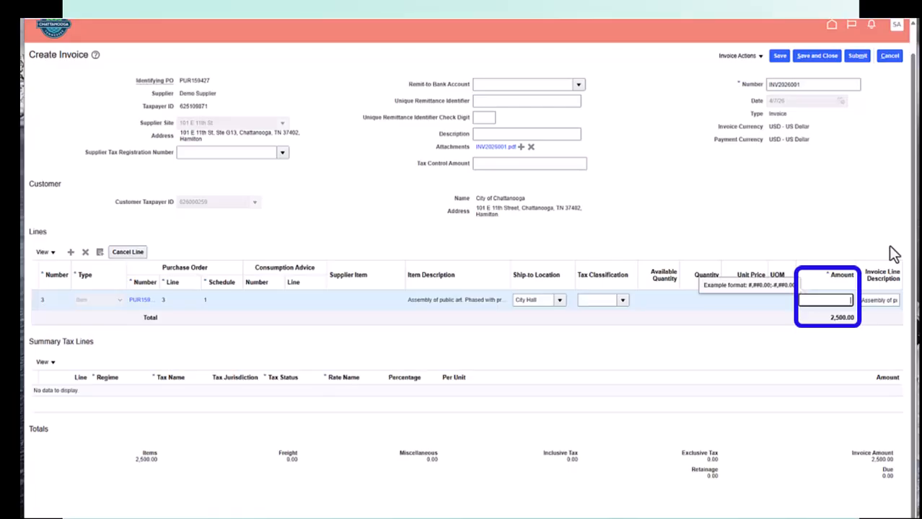
pyautogui.write('1500')
pyautogui.click(875, 227)
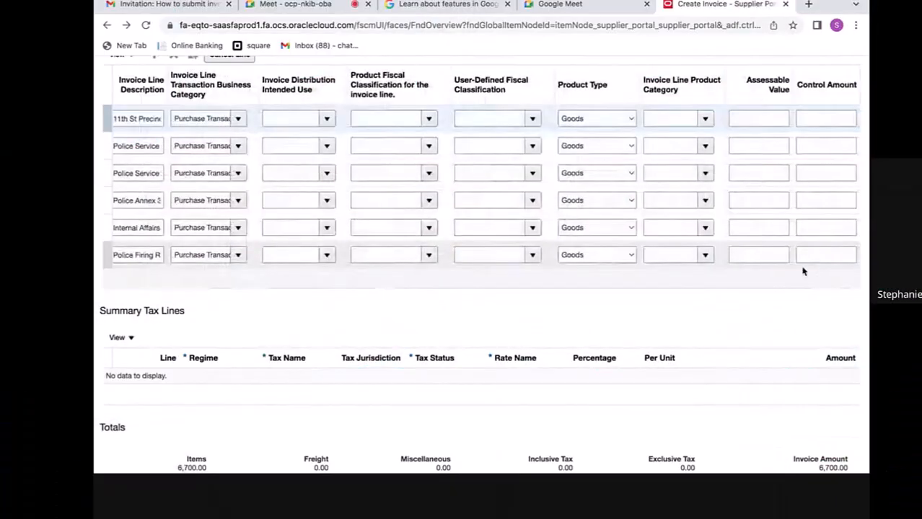
# Review the quantities and amounts of the police facility lines on invoice 9034 and submit the invoice.
pyautogui.hscroll(-5, 803, 268)
pyautogui.hscroll(-5, 803, 271)
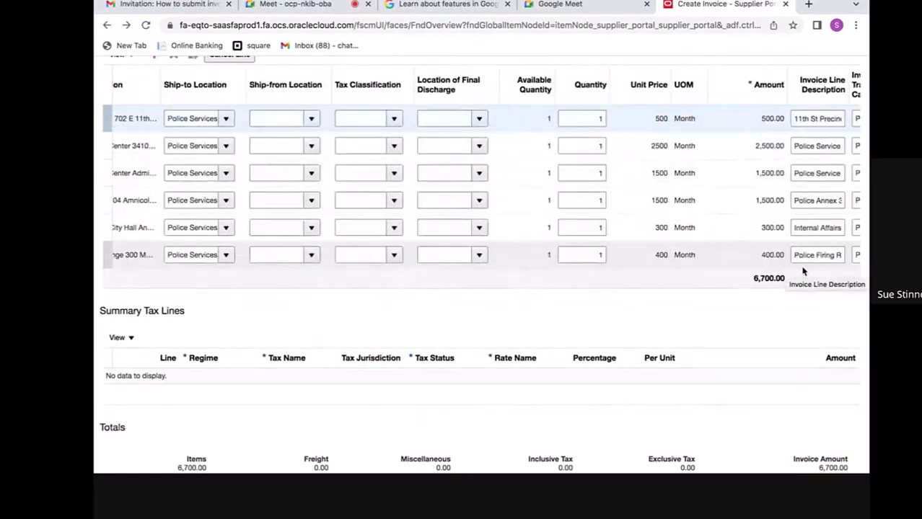
pyautogui.scroll(5, 802, 268)
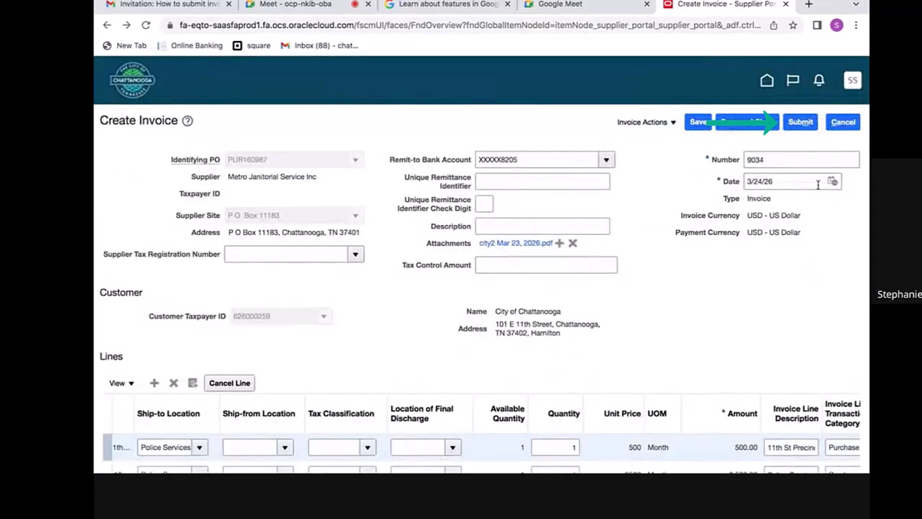
pyautogui.click(800, 123)
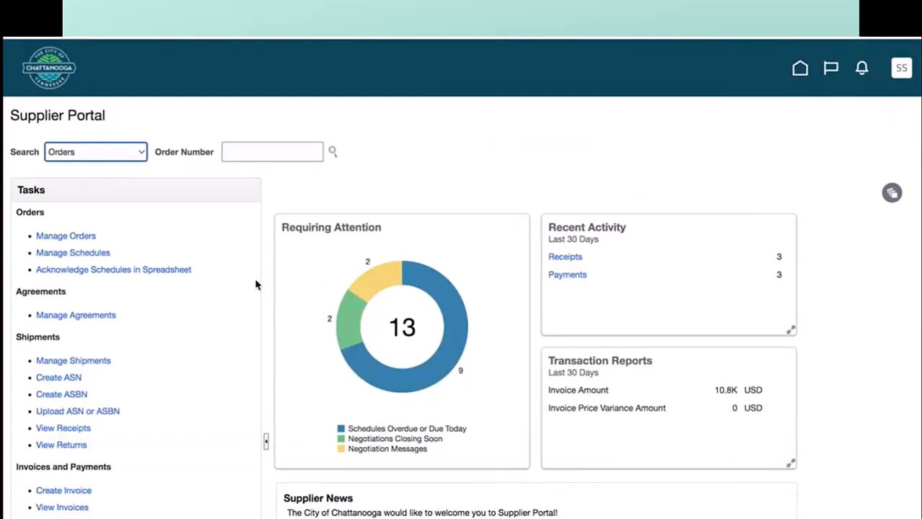
# Open View Invoices from the Supplier Portal tasks and search for invoice number 9033.
pyautogui.scroll(-2, 199, 341)
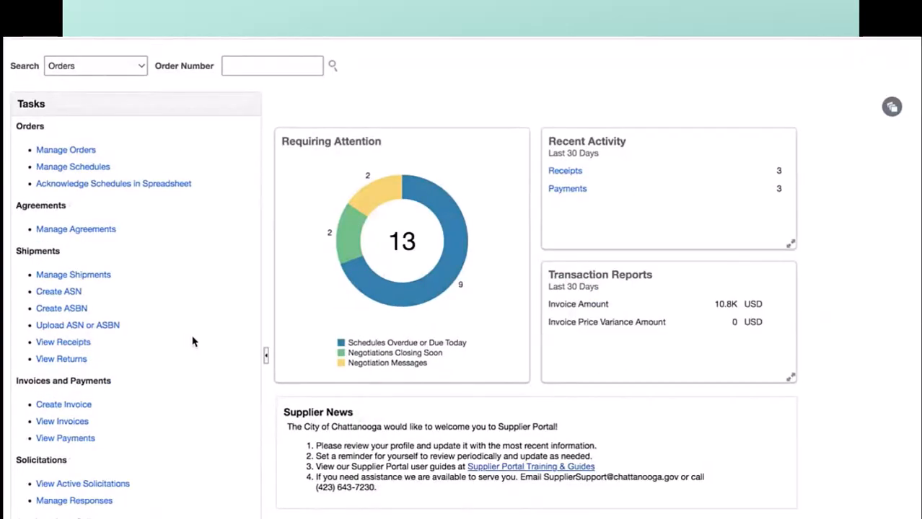
pyautogui.scroll(-1, 193, 339)
pyautogui.click(63, 393)
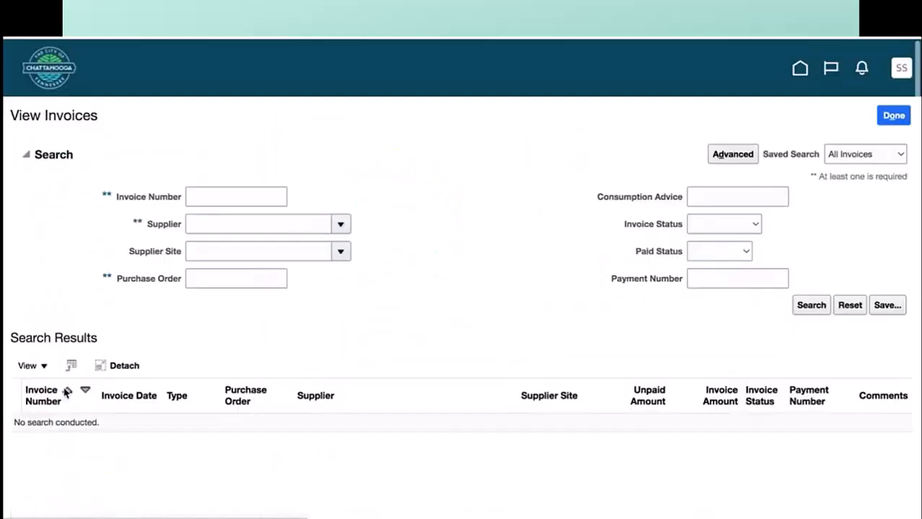
pyautogui.click(258, 197)
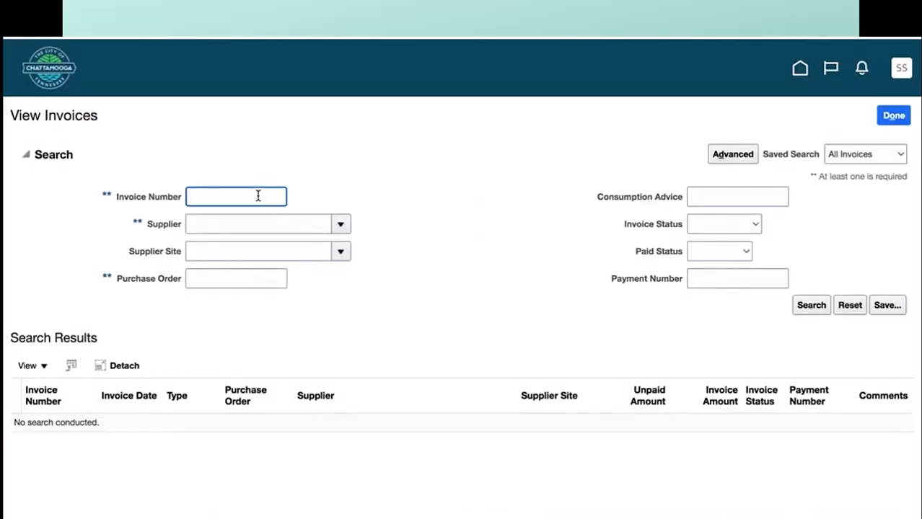
pyautogui.write('9033')
pyautogui.click(820, 305)
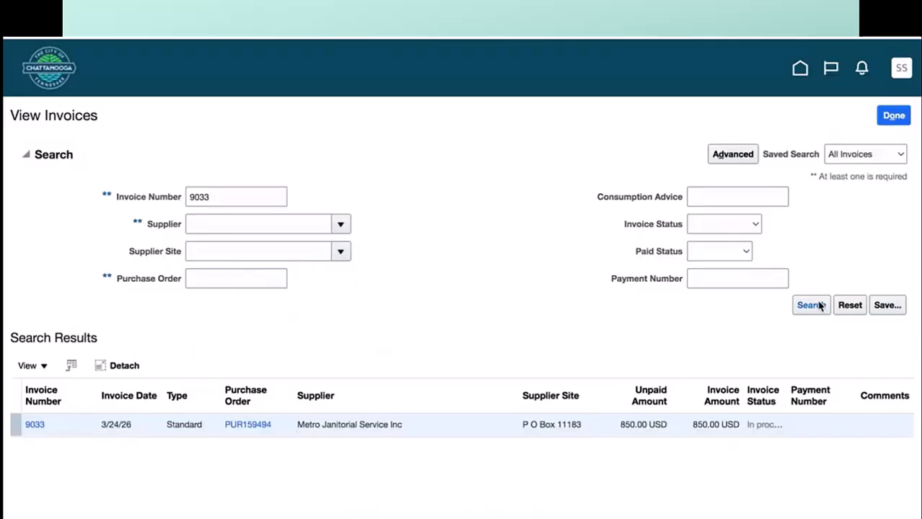